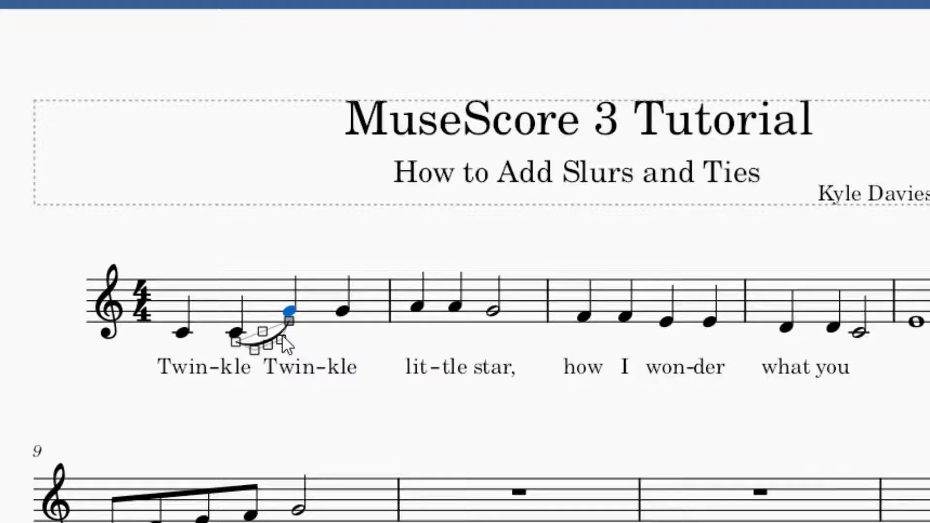
Step: Reshape the slur from the second C to the G so it bows deeper below the notes
{"action": "left_click", "coordinate": [260, 330]}
{"action": "left_click_drag", "start_coordinate": [276, 335], "coordinate": [261, 332]}
{"action": "left_click_drag", "start_coordinate": [264, 333], "coordinate": [264, 348]}
{"action": "left_click", "coordinate": [262, 367]}
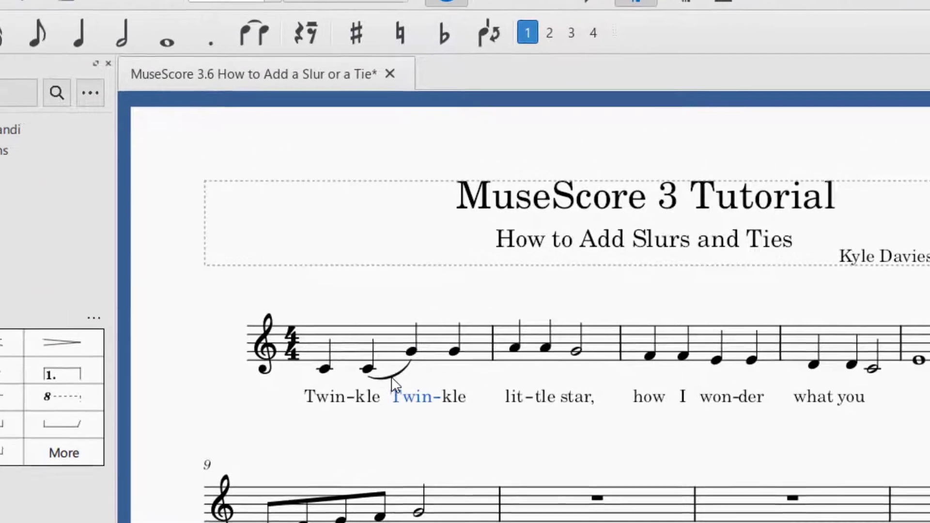
{"action": "double_click", "coordinate": [268, 338]}
Step: Delete the reshaped slur, then tie the first C to the next C and delete that tie
{"action": "key", "text": "Delete"}
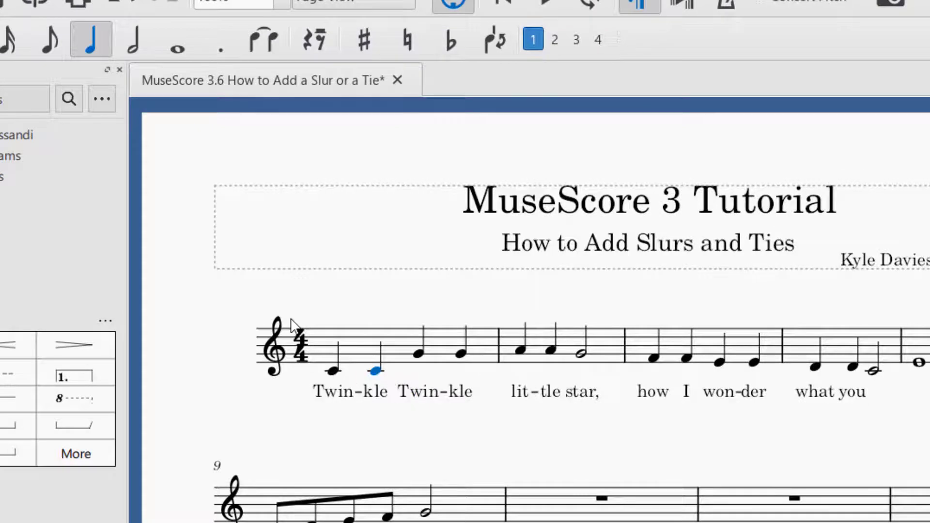
{"action": "left_click", "coordinate": [333, 370]}
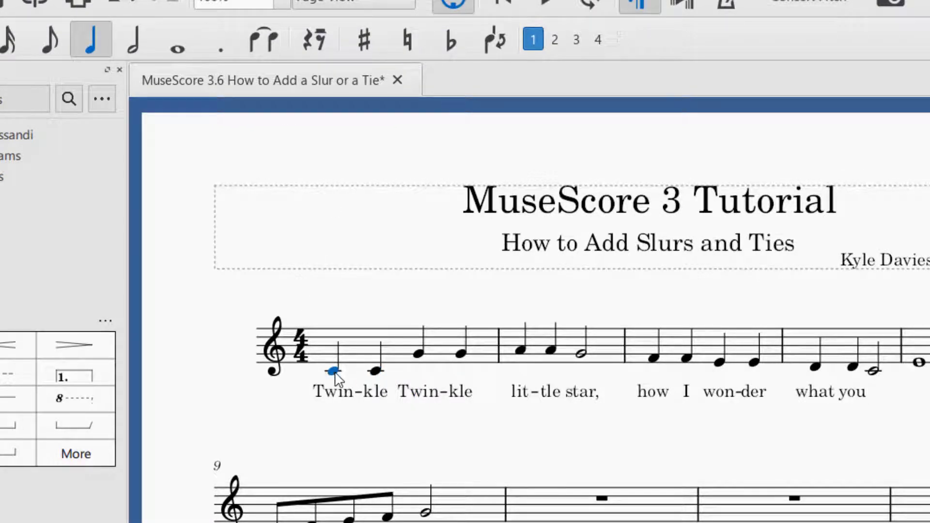
{"action": "left_click", "coordinate": [261, 39]}
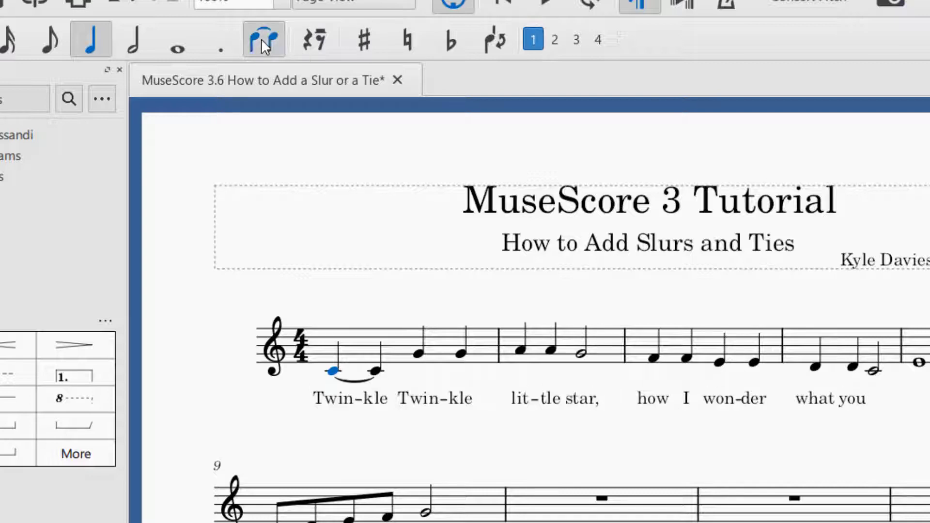
{"action": "left_click", "coordinate": [355, 383]}
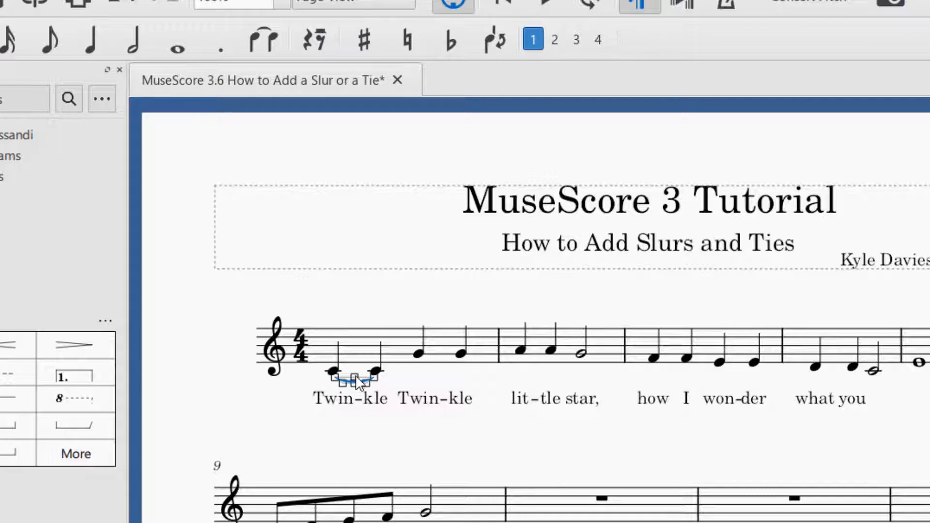
{"action": "key", "text": "Delete"}
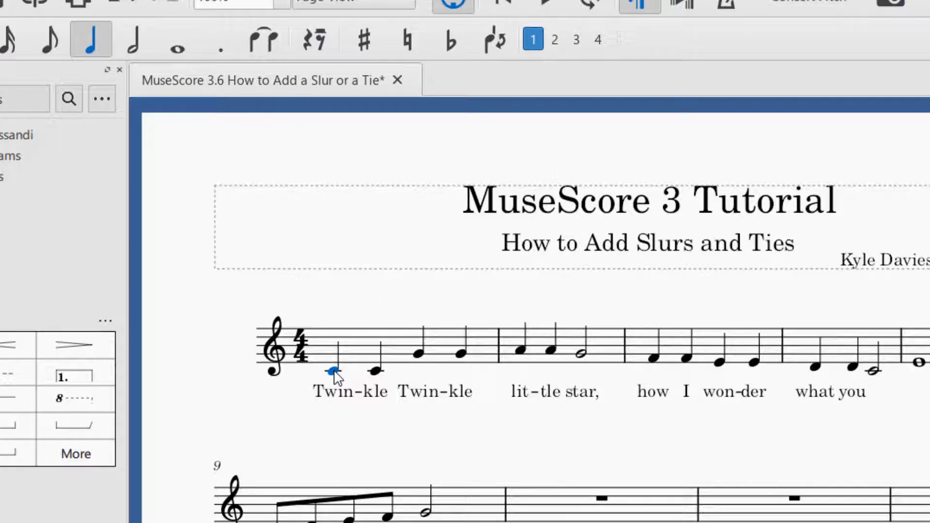
Step: Tie the first two C notes, undo the tie, and restore it with +
{"action": "left_click", "coordinate": [266, 43]}
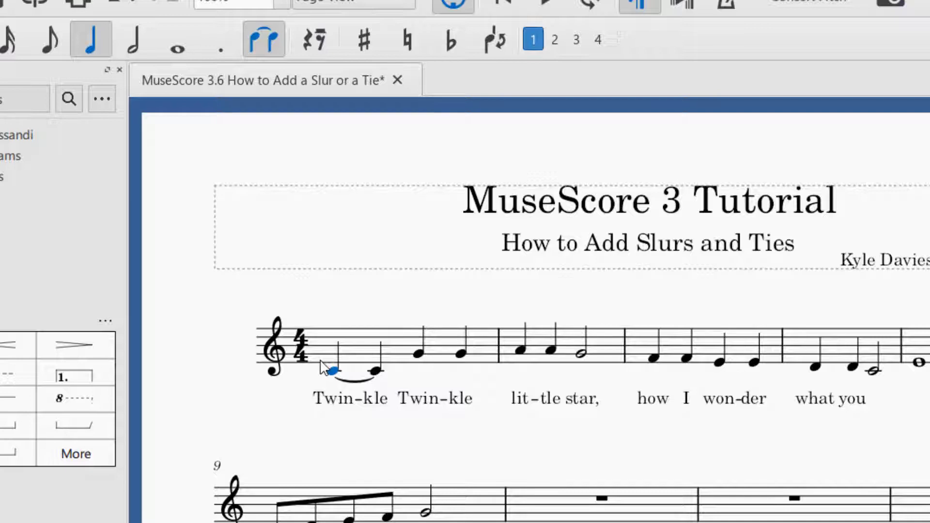
{"action": "key", "text": "ctrl+z"}
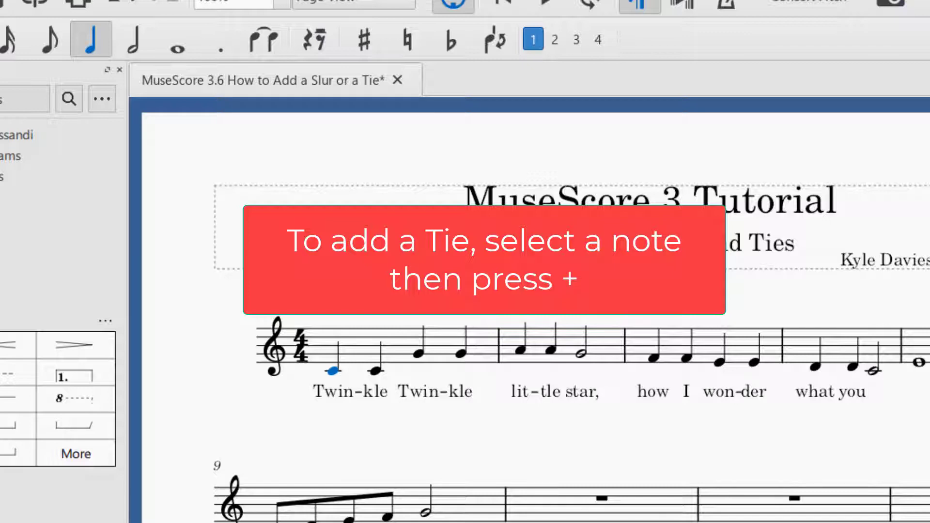
{"action": "key", "text": "plus"}
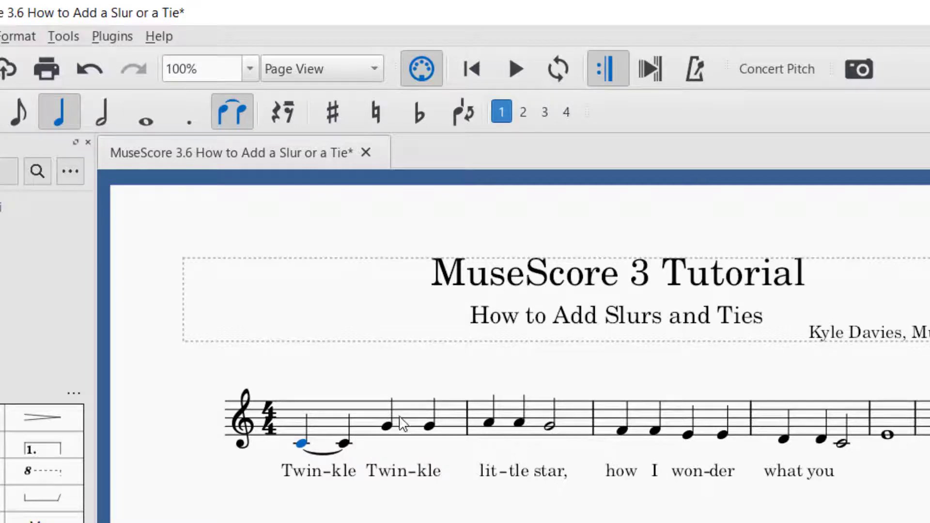
{"action": "left_click", "coordinate": [516, 68]}
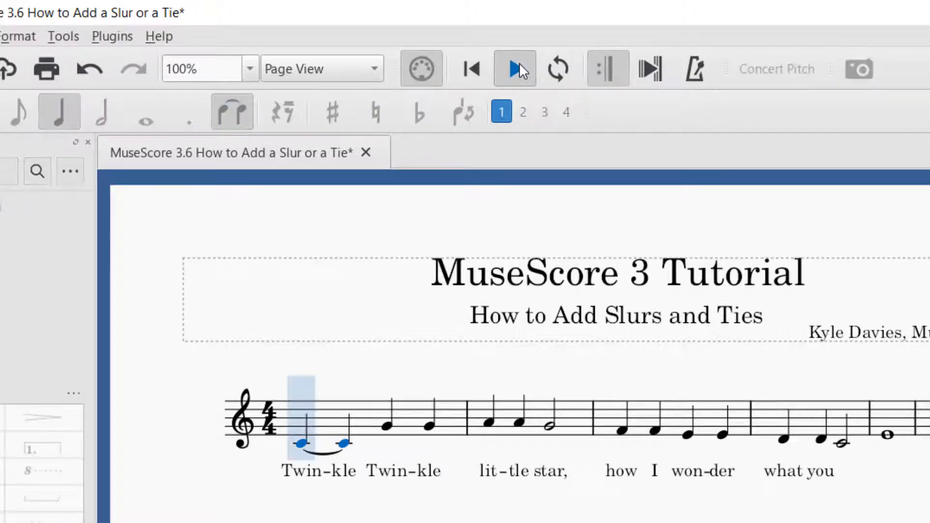
{"action": "left_click", "coordinate": [519, 68]}
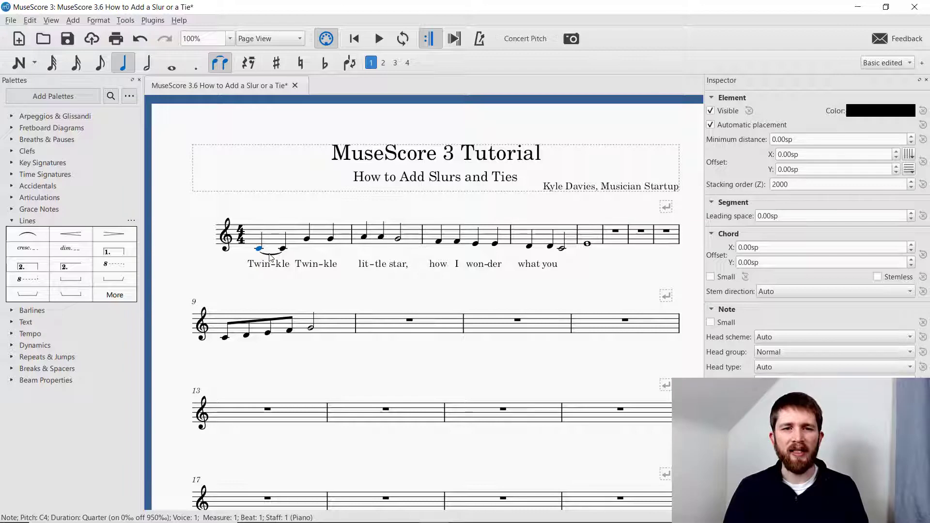
Step: Delete the tie under the first two C notes and briefly play back the score
{"action": "left_click", "coordinate": [270, 255]}
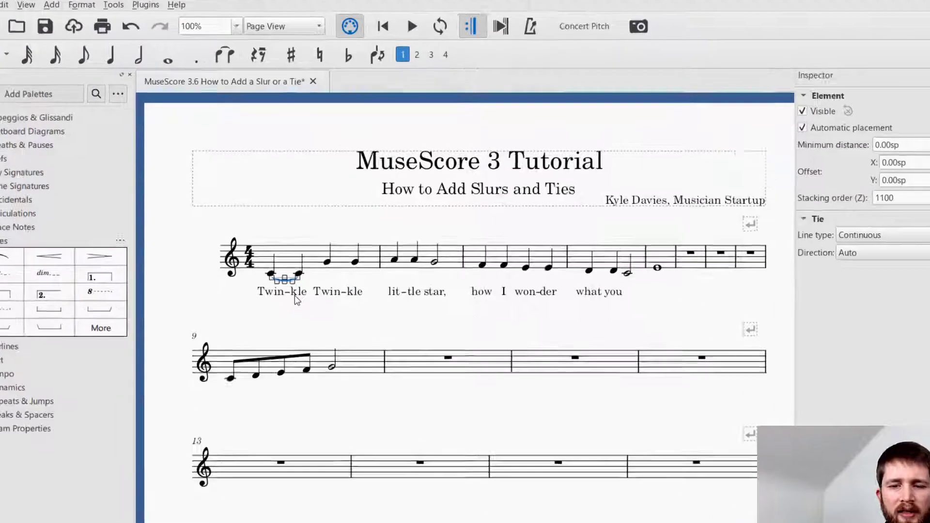
{"action": "key", "text": "Delete"}
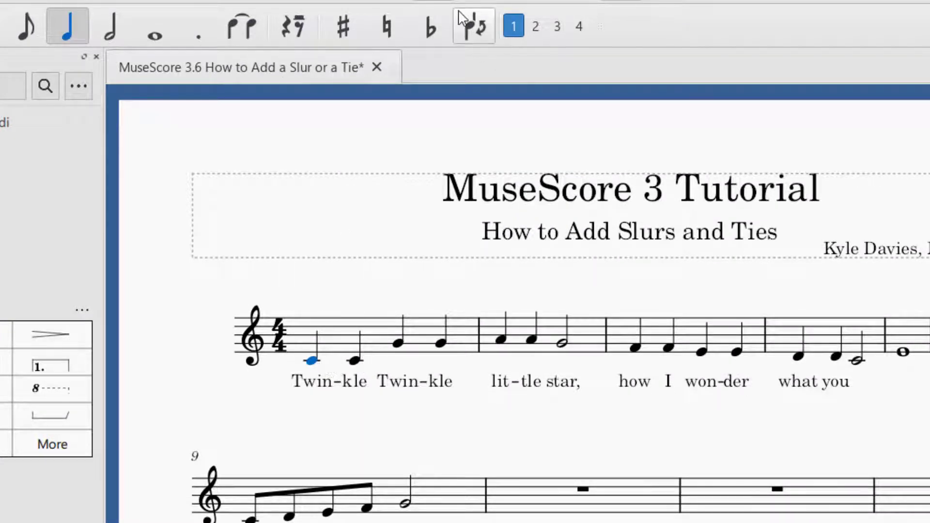
{"action": "key", "text": "space"}
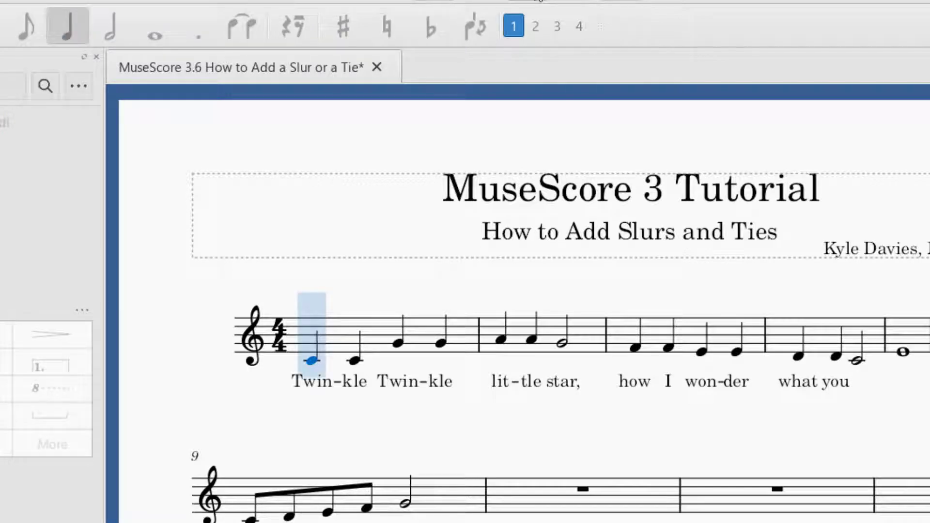
{"action": "key", "text": "space"}
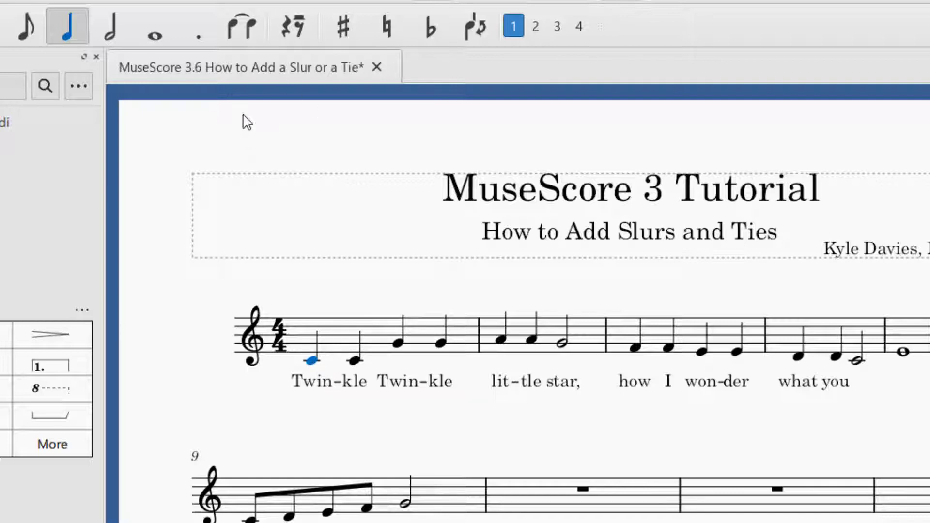
{"action": "left_click", "coordinate": [232, 28]}
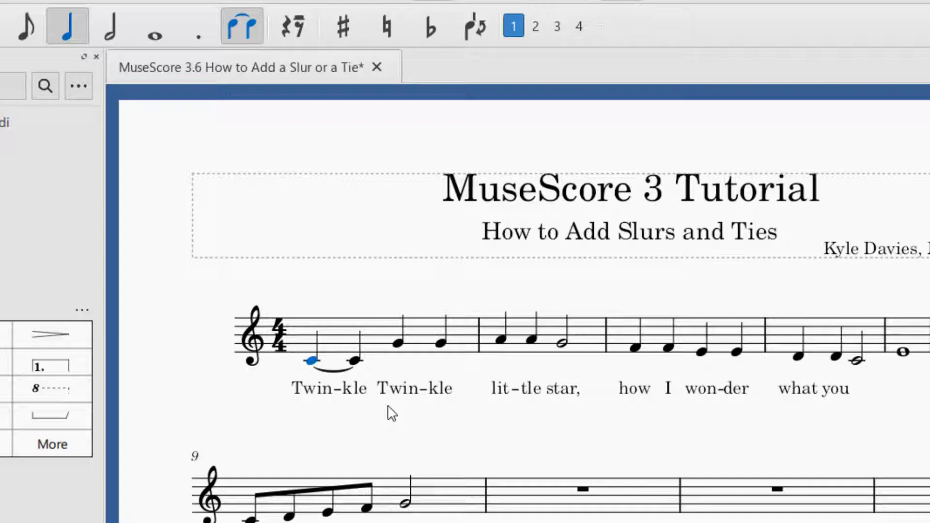
{"action": "key", "text": "ctrl+z"}
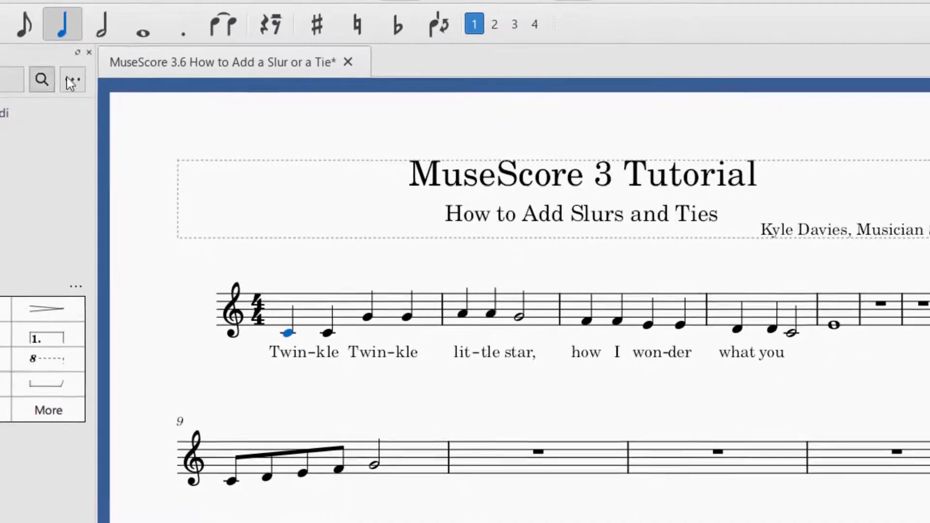
Step: Make the opening C a half note, add a half-note E after measure six's whole note, and tie them
{"action": "left_click", "coordinate": [98, 33]}
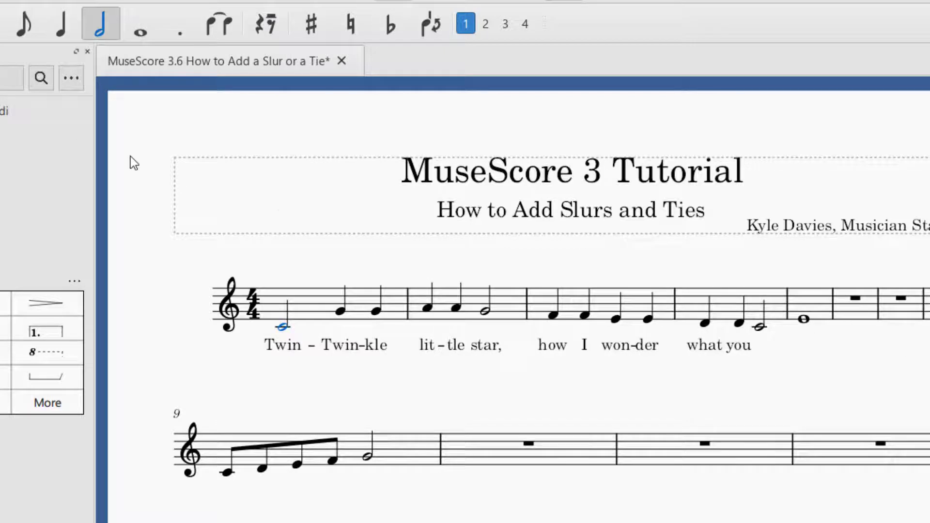
{"action": "key", "text": "n"}
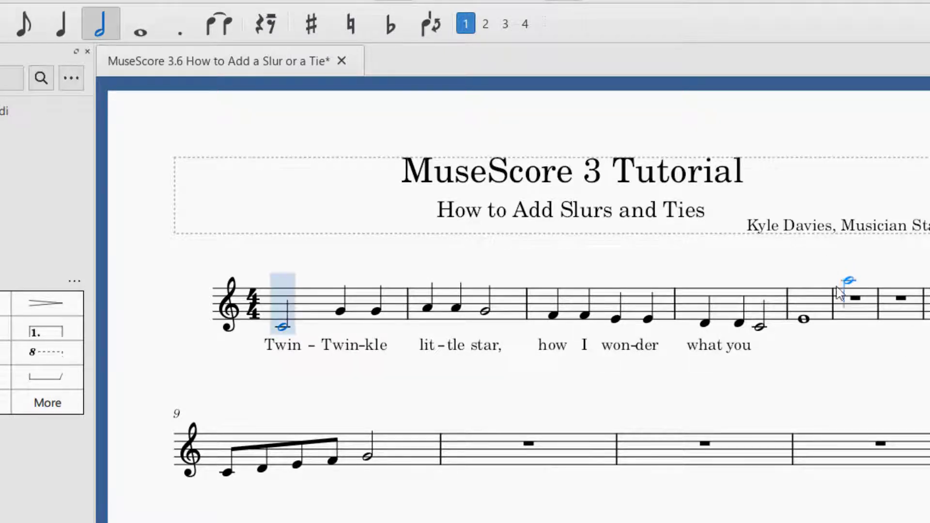
{"action": "left_click", "coordinate": [848, 320]}
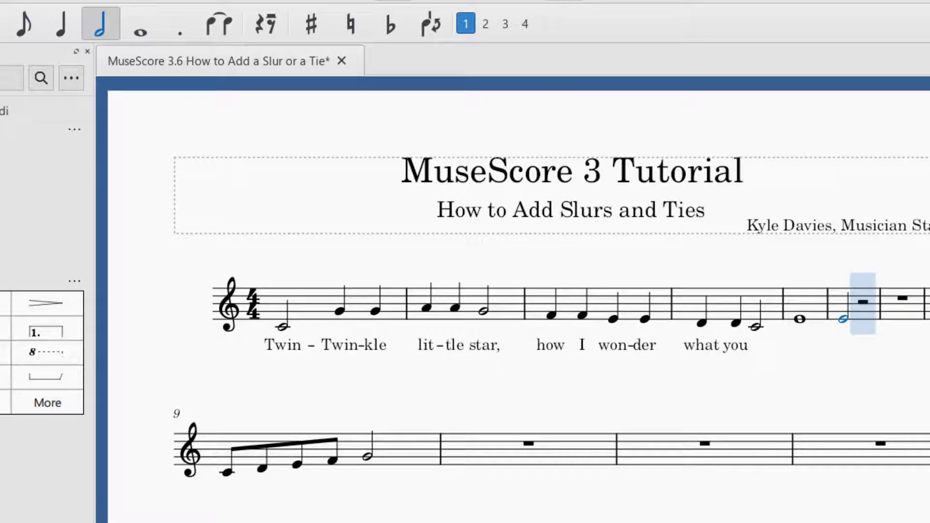
{"action": "key", "text": "Escape"}
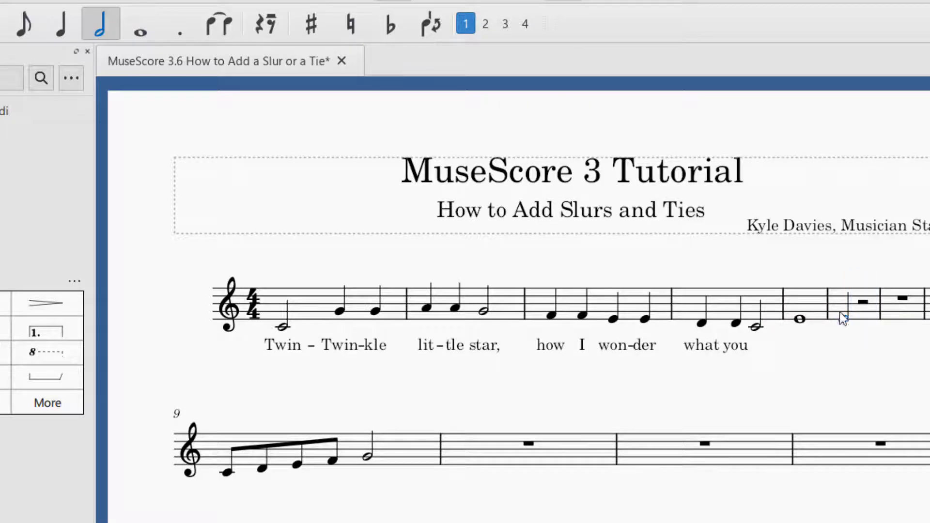
{"action": "left_click", "coordinate": [803, 320]}
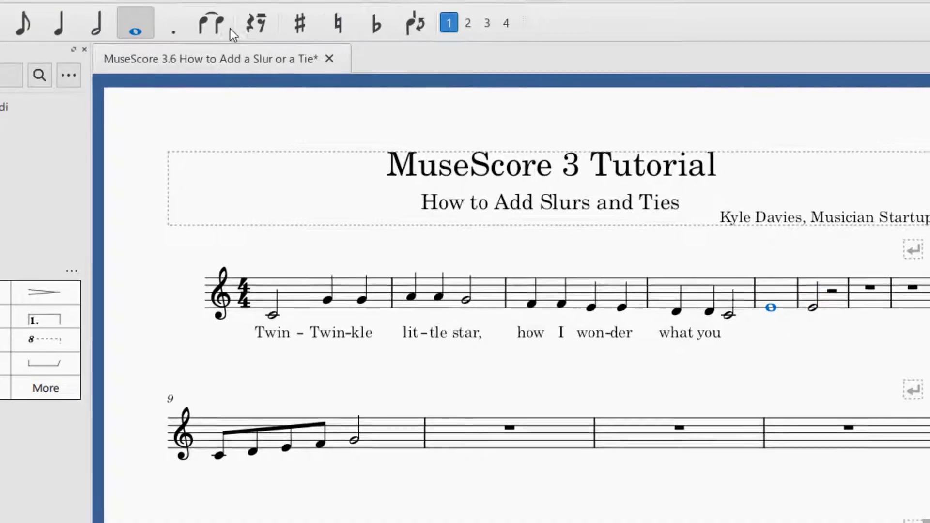
{"action": "left_click", "coordinate": [211, 28]}
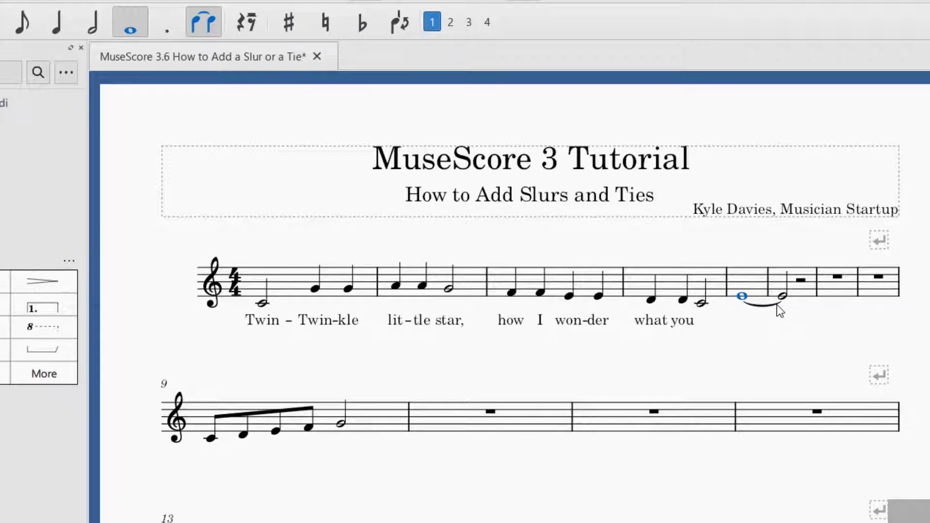
Step: Undo the tie, add and undo a slur, then lengthen measure seven's E to a whole note
{"action": "key", "text": "ctrl+z"}
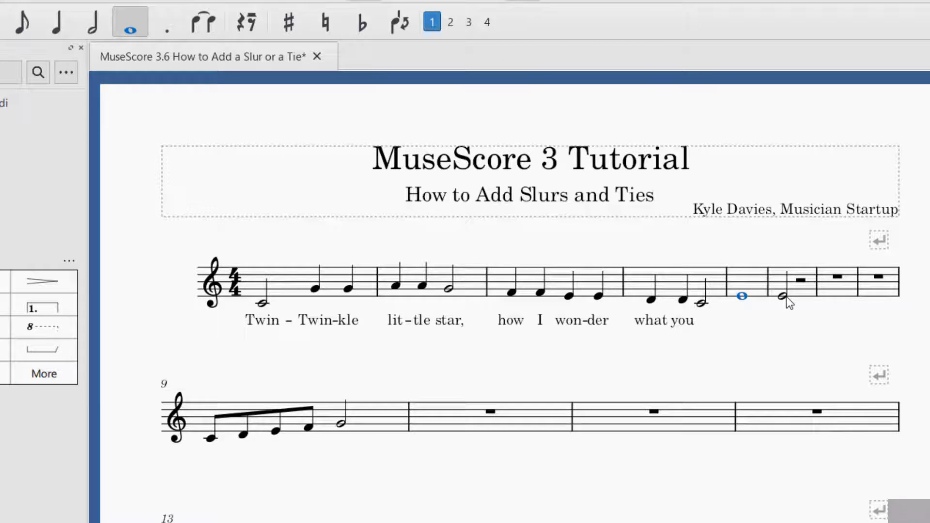
{"action": "left_click", "coordinate": [784, 296]}
{"action": "key", "text": "s"}
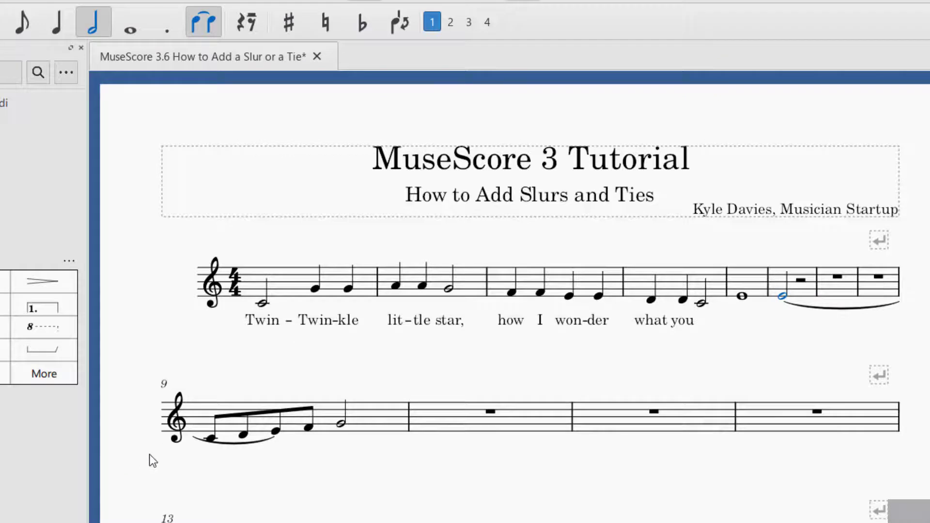
{"action": "key", "text": "ctrl+z"}
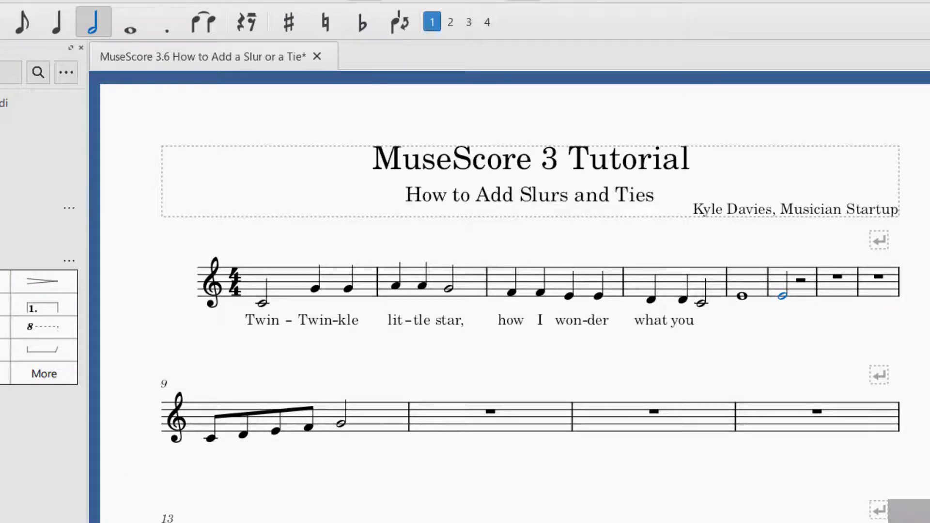
{"action": "left_click", "coordinate": [131, 29]}
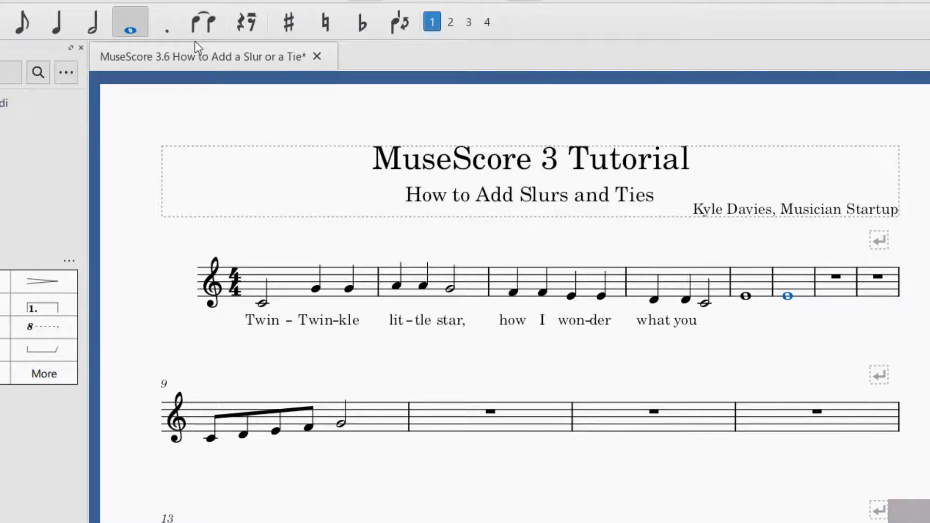
Step: Enter whole notes in bars 7 and 8 and an eighth note opening bar 9
{"action": "key", "text": "n"}
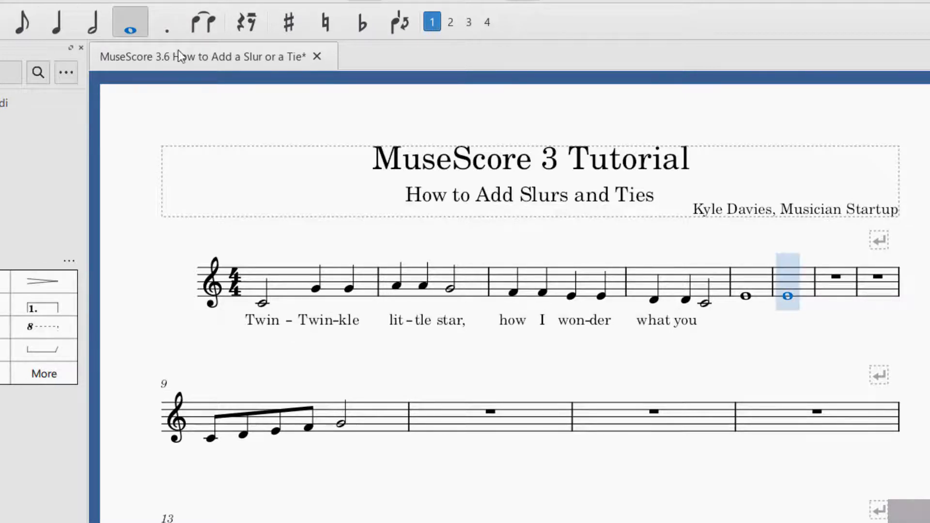
{"action": "left_click", "coordinate": [837, 297]}
{"action": "left_click", "coordinate": [868, 297]}
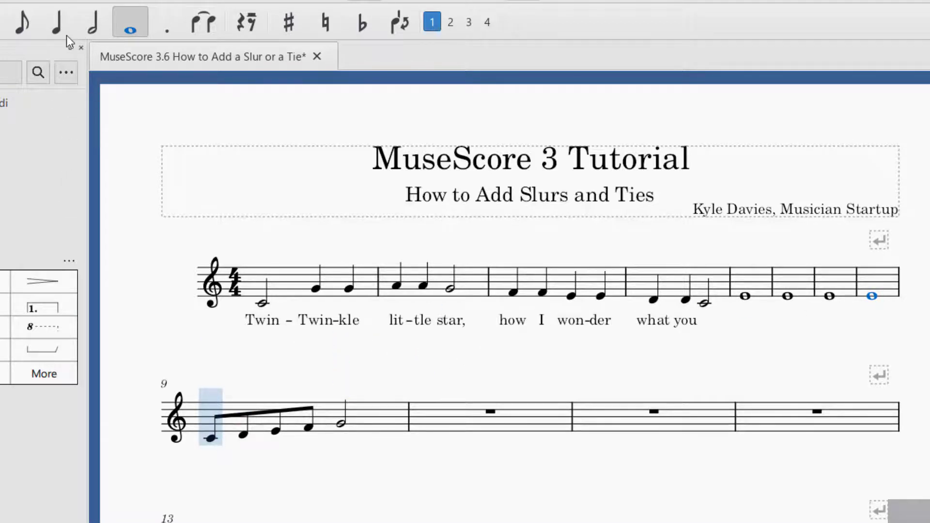
{"action": "left_click", "coordinate": [22, 27]}
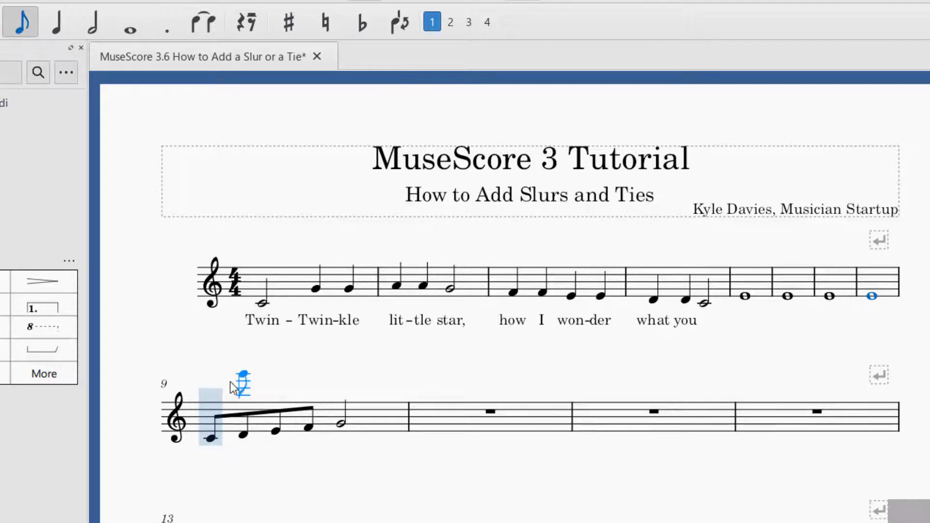
{"action": "left_click", "coordinate": [214, 432]}
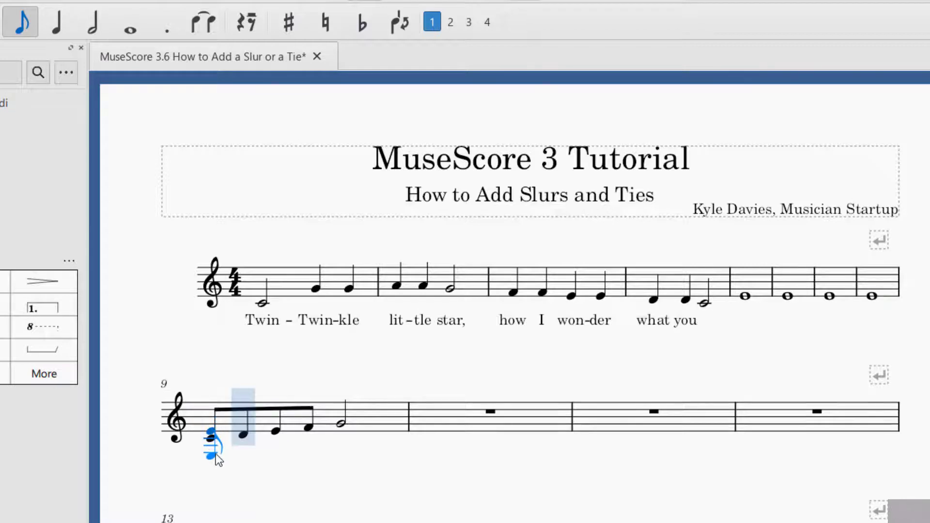
{"action": "key", "text": "ctrl+z"}
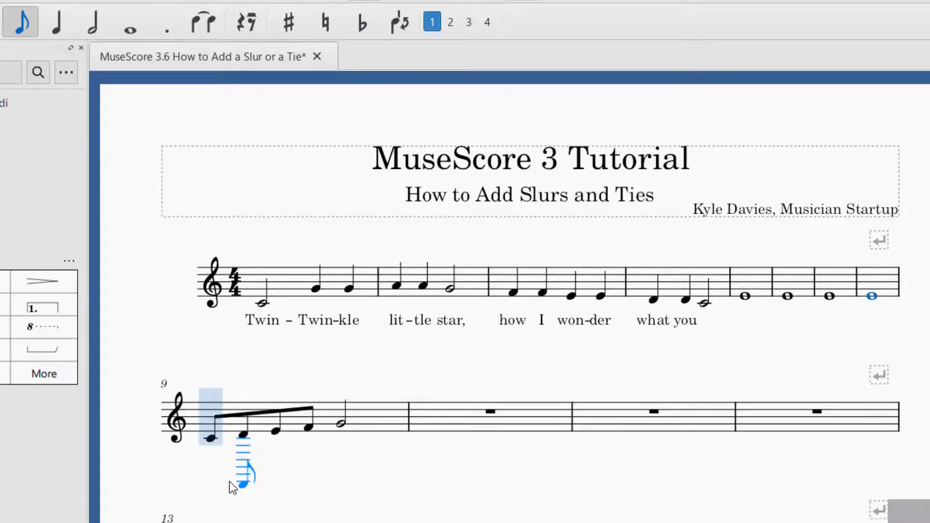
{"action": "key", "text": "Escape"}
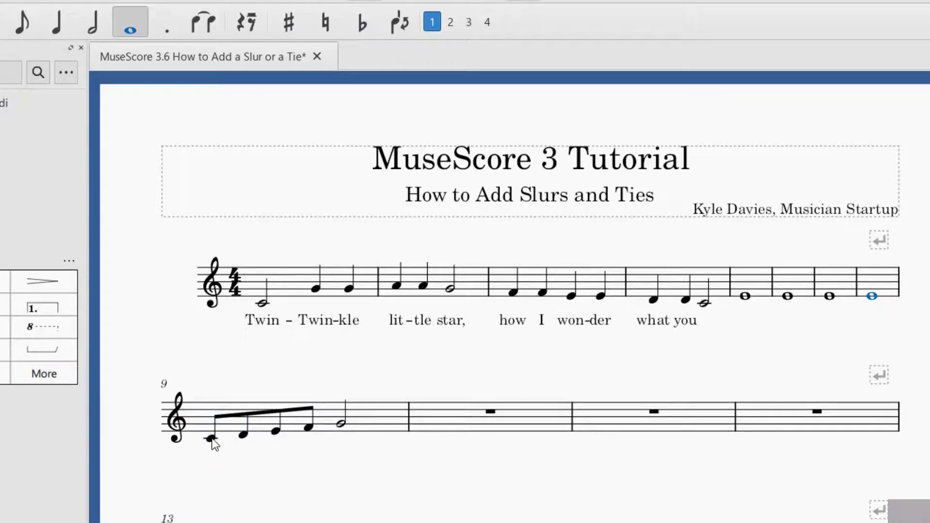
Step: Raise bar 9's first eighth note to E and tie bar 8's whole-note E to it
{"action": "left_click", "coordinate": [210, 438]}
{"action": "left_click_drag", "start_coordinate": [210, 439], "coordinate": [216, 431]}
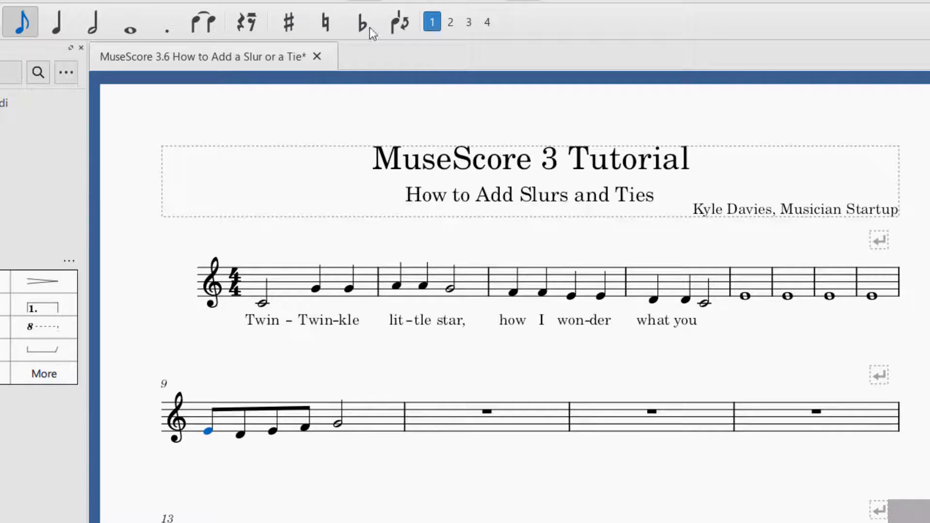
{"action": "left_click", "coordinate": [873, 296]}
{"action": "left_click", "coordinate": [199, 37]}
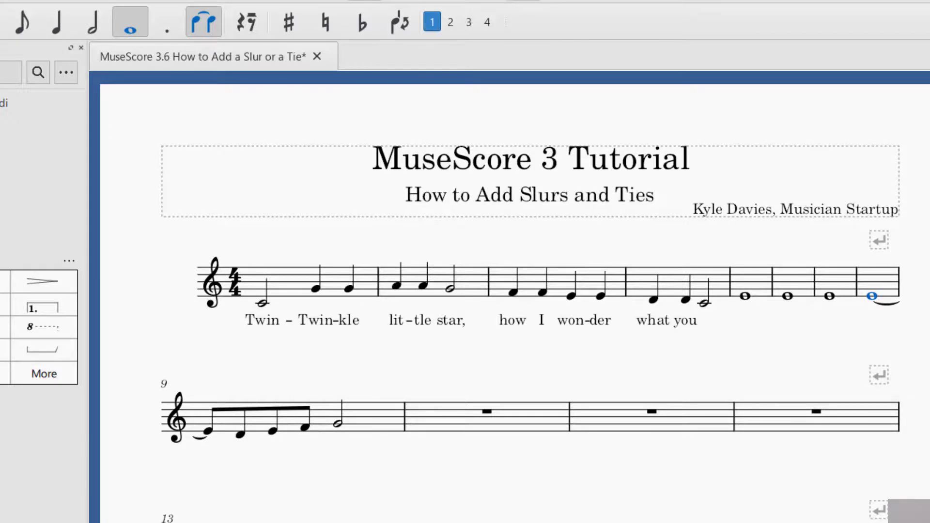
{"action": "left_click", "coordinate": [33, 433]}
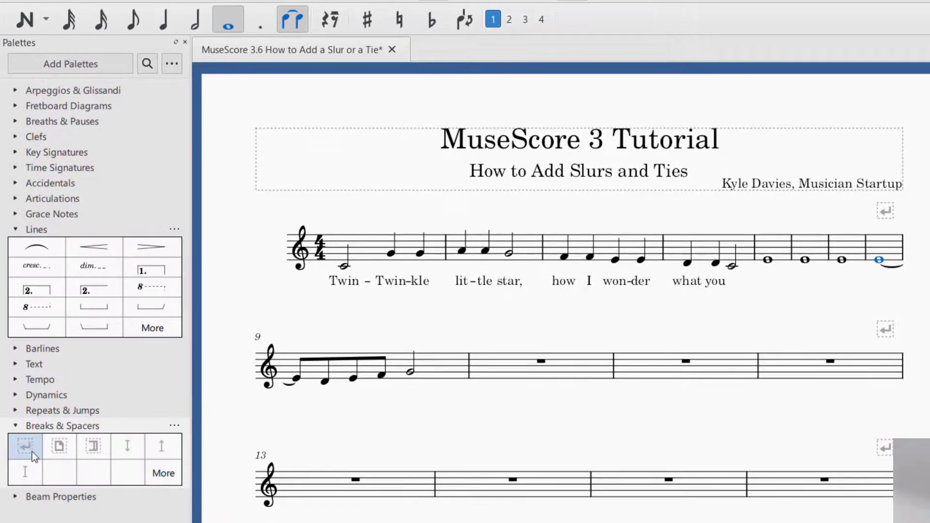
{"action": "left_click_drag", "start_coordinate": [32, 451], "coordinate": [839, 256]}
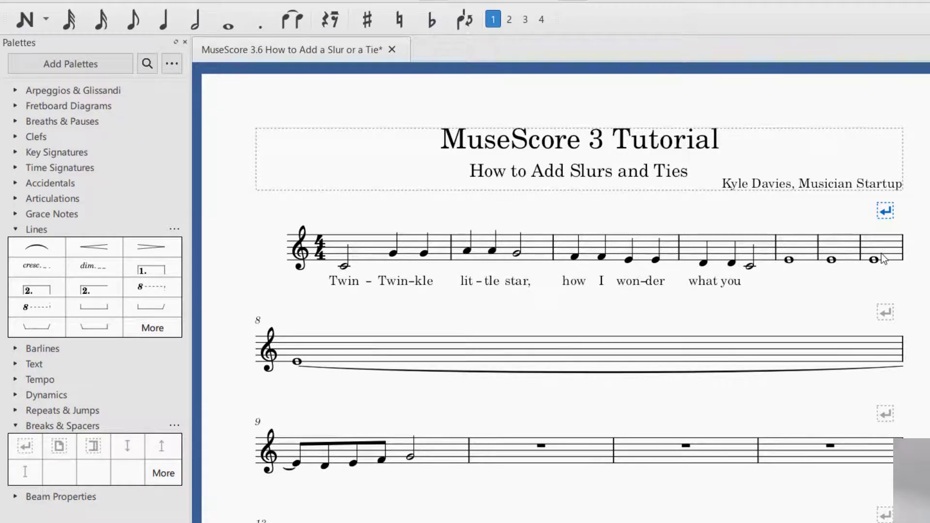
{"action": "key", "text": "ctrl+z"}
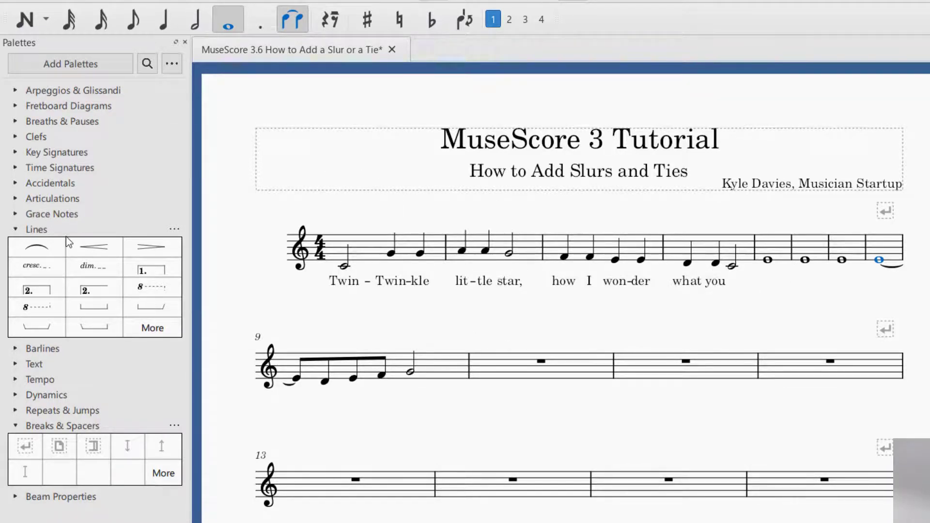
{"action": "left_click", "coordinate": [16, 426]}
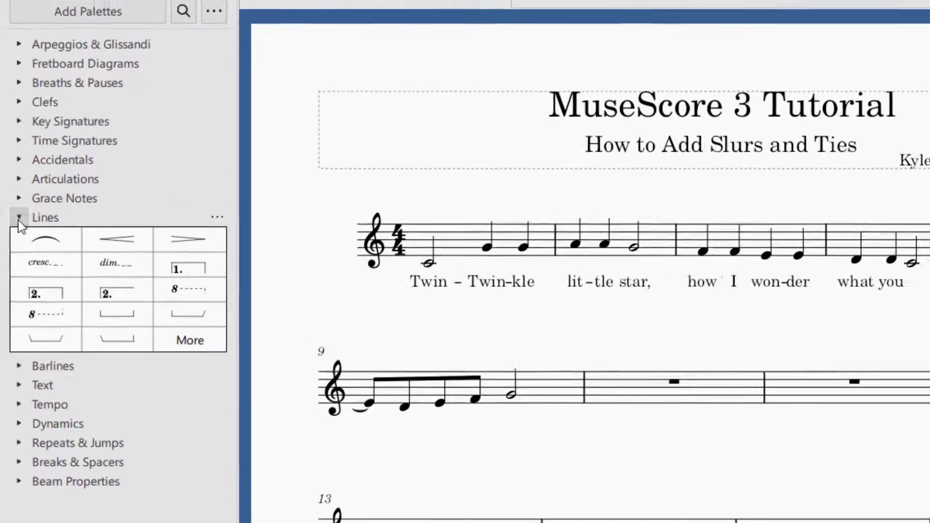
Step: Collapse Breaks & Spacers, show the Lines palette, and drag a slur onto the opening half-note C
{"action": "left_click", "coordinate": [15, 229]}
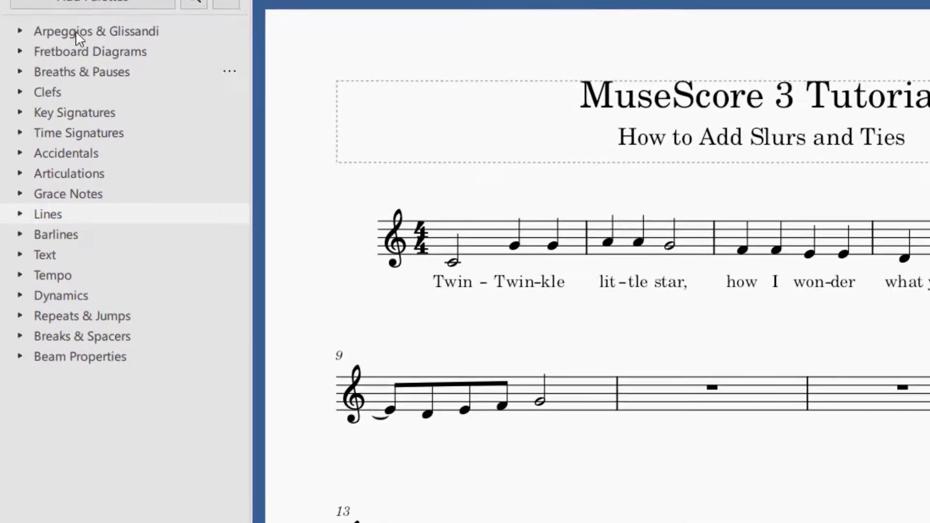
{"action": "left_click", "coordinate": [17, 219]}
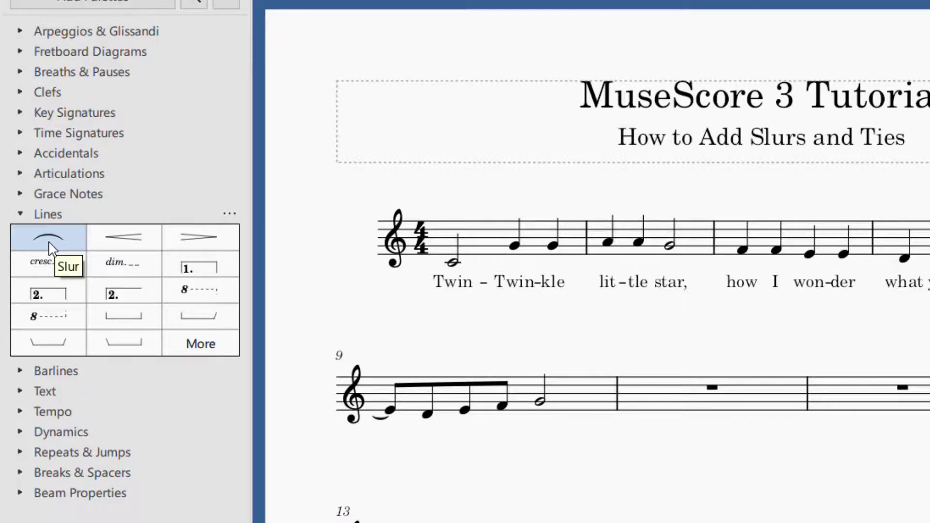
{"action": "left_click_drag", "start_coordinate": [49, 237], "coordinate": [454, 265]}
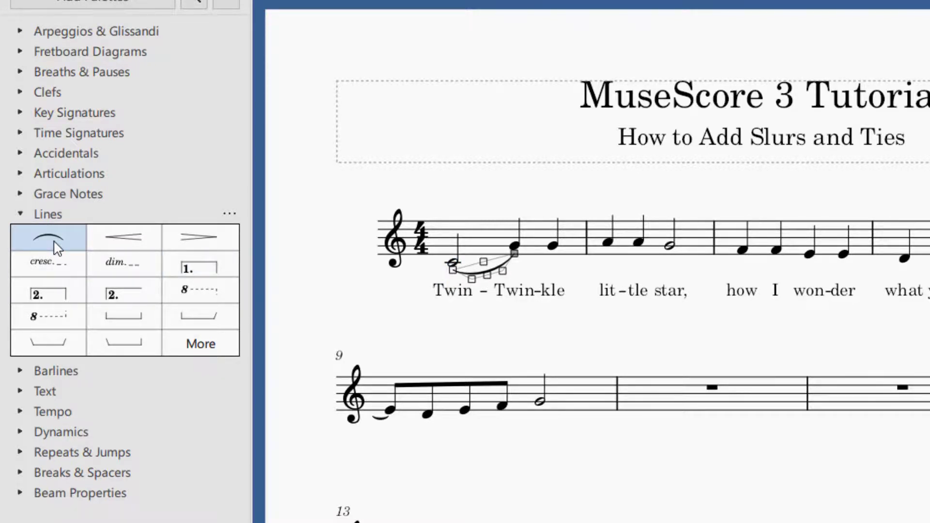
Step: Drag a slur onto the two A notes of bar 2 and select its middle handle
{"action": "left_click_drag", "start_coordinate": [48, 237], "coordinate": [639, 256]}
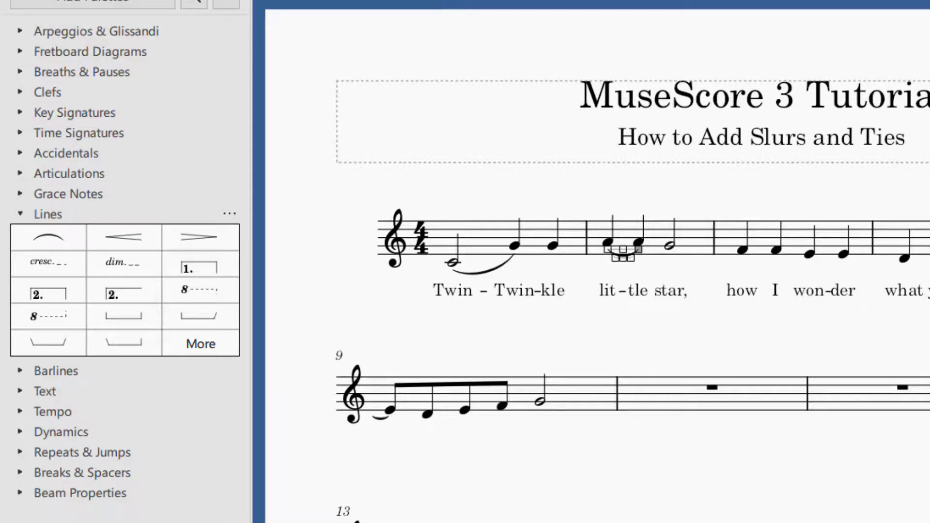
{"action": "left_click", "coordinate": [623, 250]}
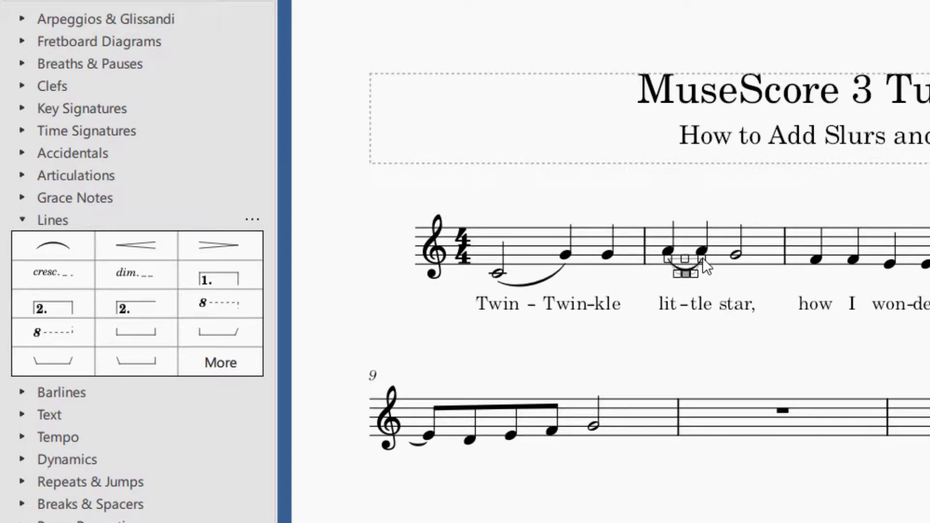
Step: Drag the bar 2 slur's end across the system break to bar 9's fourth eighth note
{"action": "left_click_drag", "start_coordinate": [702, 259], "coordinate": [562, 435]}
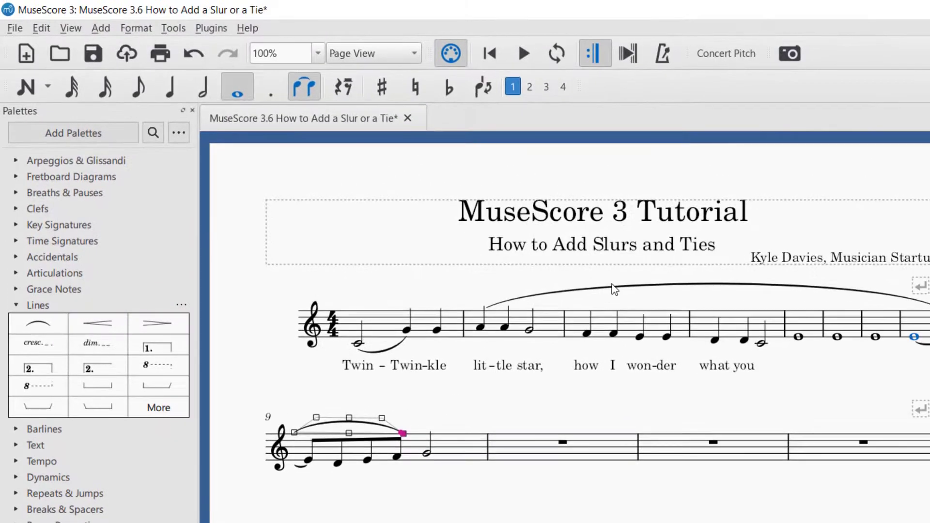
Step: Delete the long slur spanning bars 2 to 9, keeping bar 1's slur, and select bar 3's second note
{"action": "left_click", "coordinate": [614, 289]}
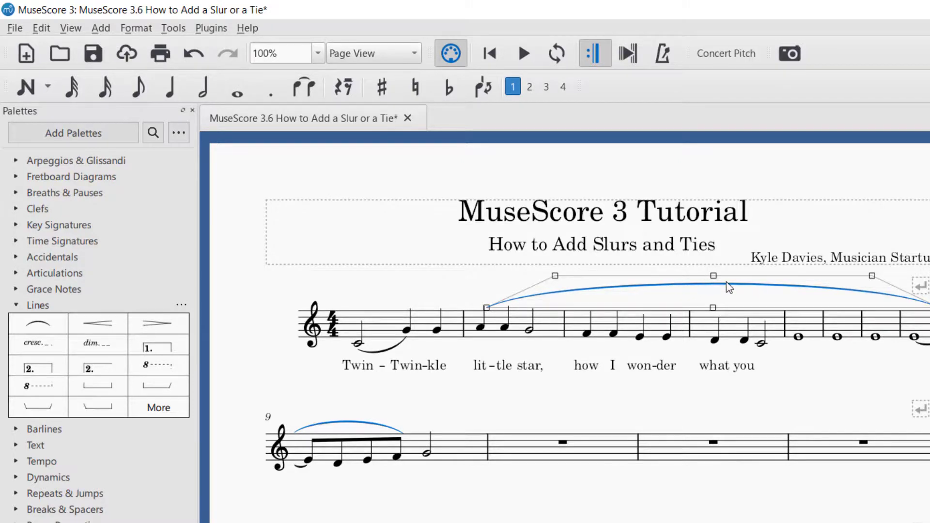
{"action": "key", "text": "Delete"}
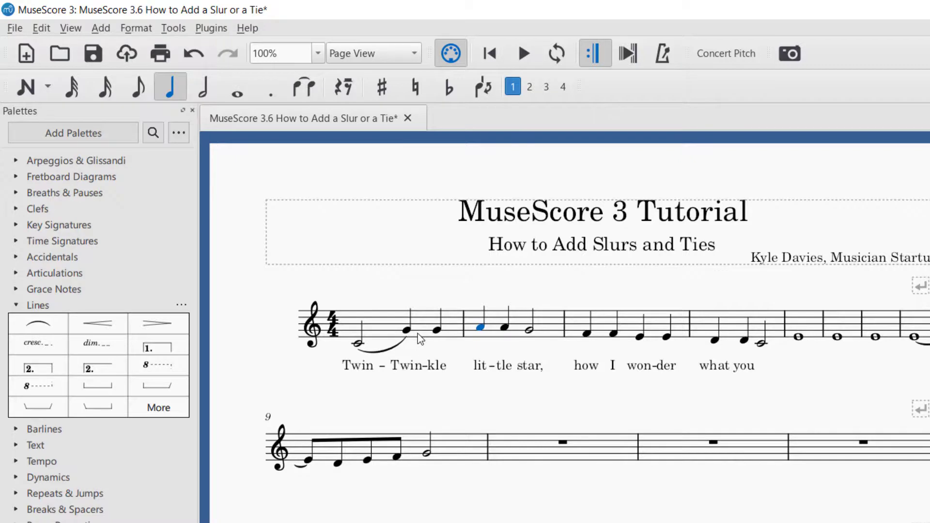
{"action": "left_click", "coordinate": [390, 350]}
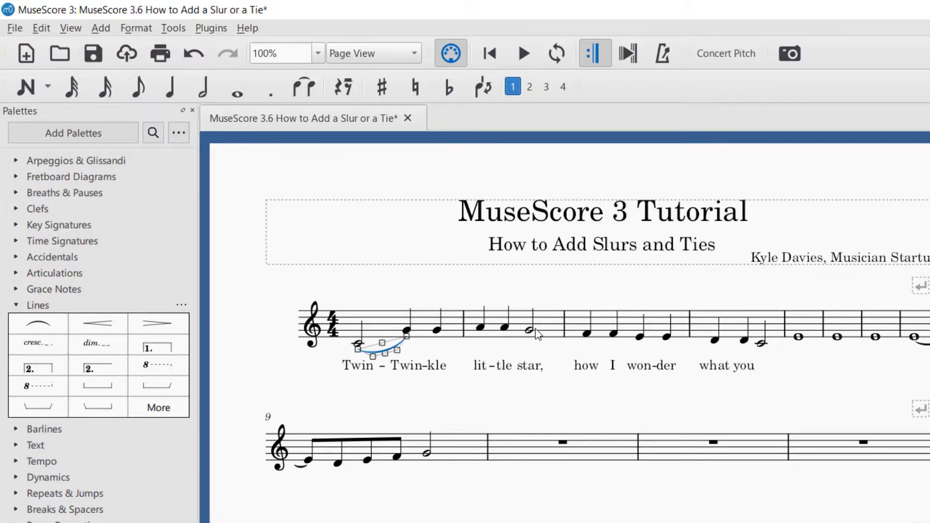
{"action": "left_click", "coordinate": [614, 333]}
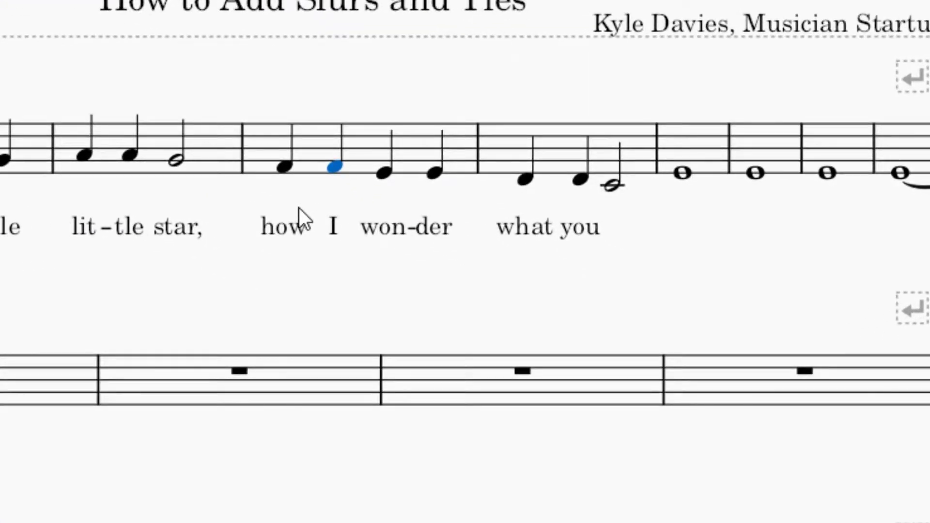
Step: Add a slur from bar 3's second note, F, to the following E
{"action": "key", "text": "s"}
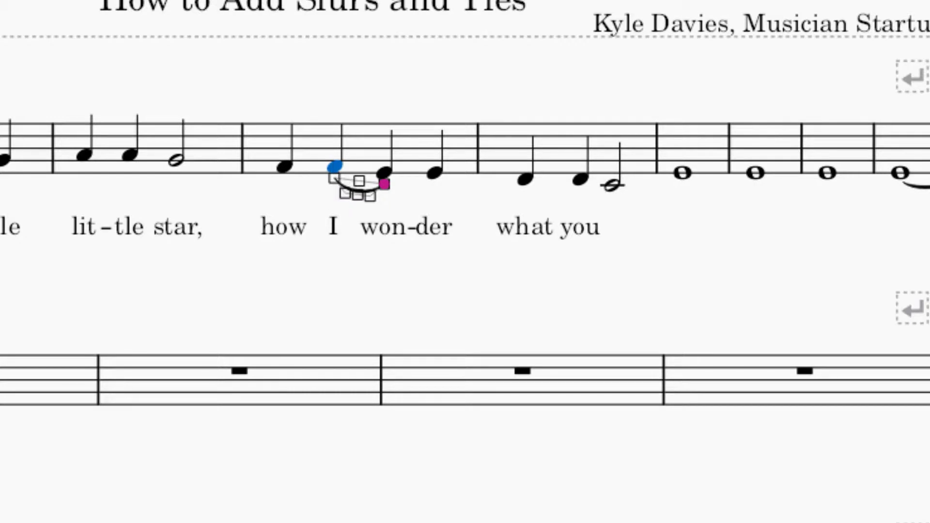
{"action": "key", "text": "Escape"}
{"action": "left_click", "coordinate": [292, 285]}
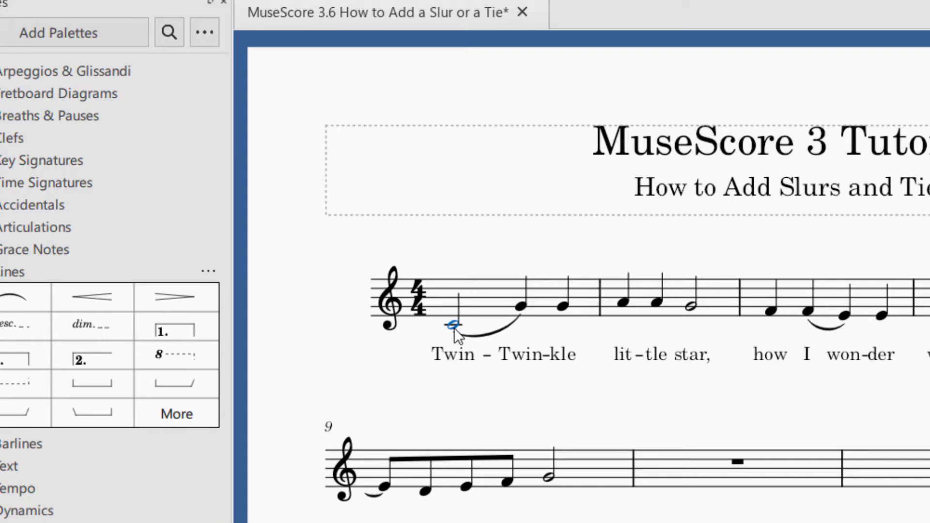
Step: Raise bar 1's first note two semitones and delete its slur
{"action": "key", "text": "Up"}
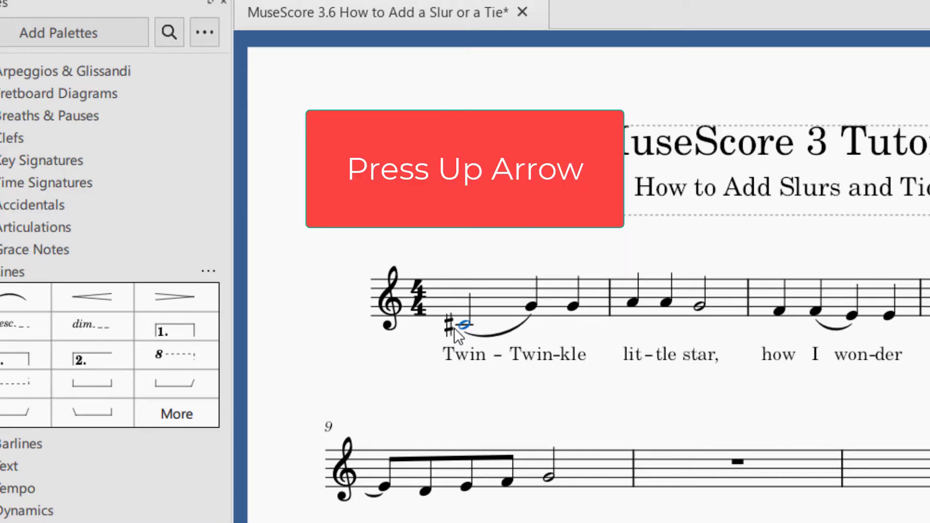
{"action": "key", "text": "Up"}
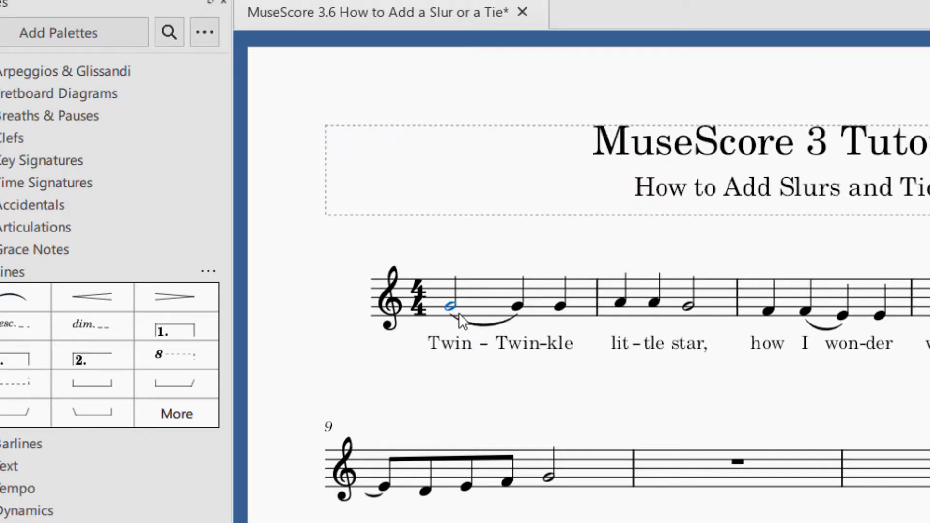
{"action": "left_click", "coordinate": [488, 324]}
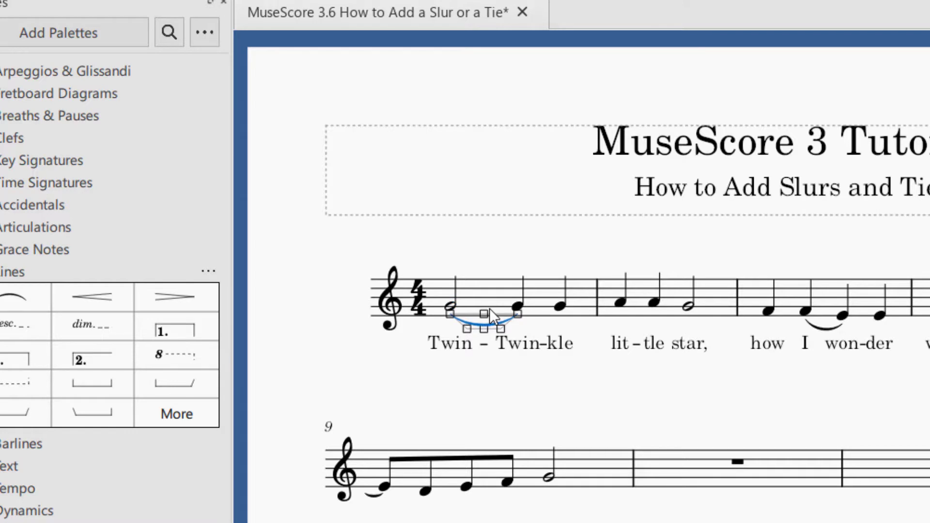
{"action": "key", "text": "Delete"}
Step: Connect the first note to the next note and adjust its pitch up and down
{"action": "key", "text": "s"}
{"action": "key", "text": "Up"}
{"action": "key", "text": "Down"}
{"action": "key", "text": "Up"}
{"action": "key", "text": "Up"}
{"action": "key", "text": "Up"}
{"action": "key", "text": "Up"}
{"action": "key", "text": "Up"}
{"action": "key", "text": "Up"}
{"action": "key", "text": "Up"}
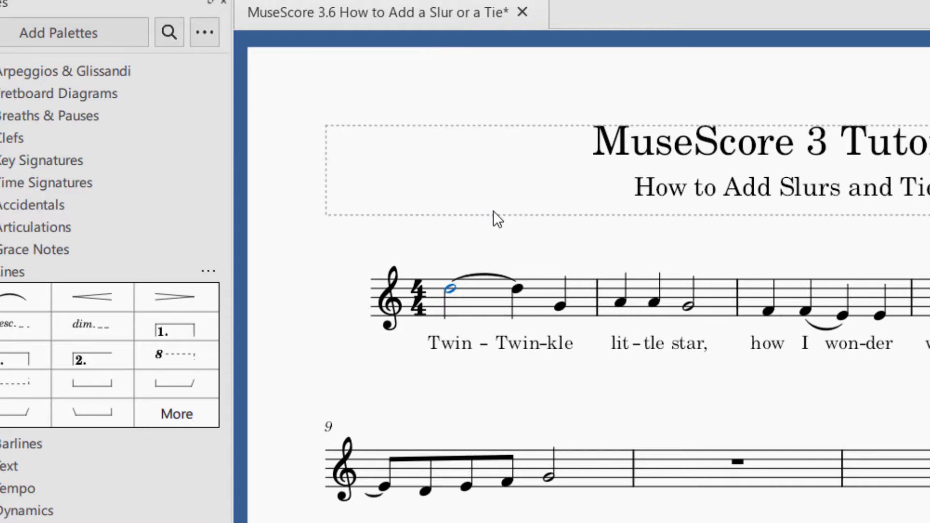
{"action": "key", "text": "Down"}
{"action": "key", "text": "Down"}
{"action": "key", "text": "Down"}
{"action": "key", "text": "Down"}
{"action": "key", "text": "Down"}
{"action": "key", "text": "Down"}
{"action": "key", "text": "Down"}
{"action": "key", "text": "Down"}
{"action": "key", "text": "Down"}
{"action": "key", "text": "Down"}
{"action": "key", "text": "Down"}
{"action": "key", "text": "Down"}
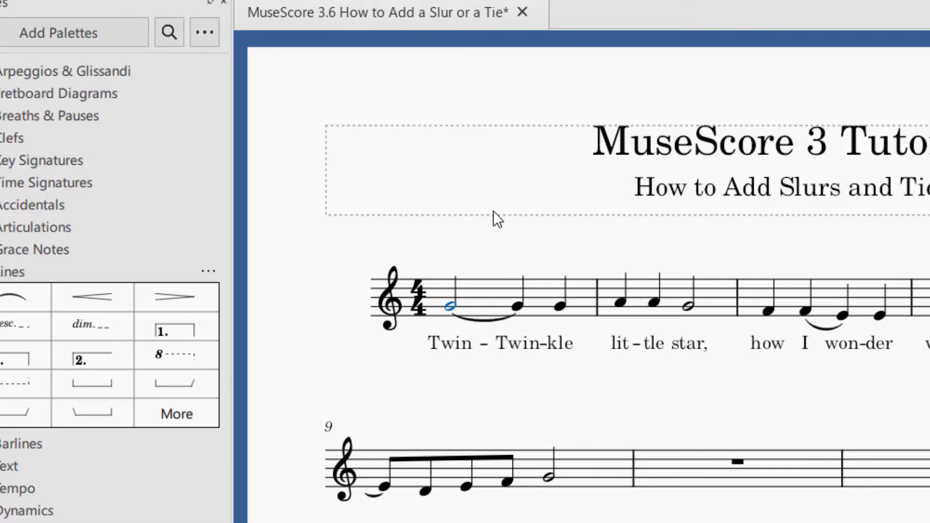